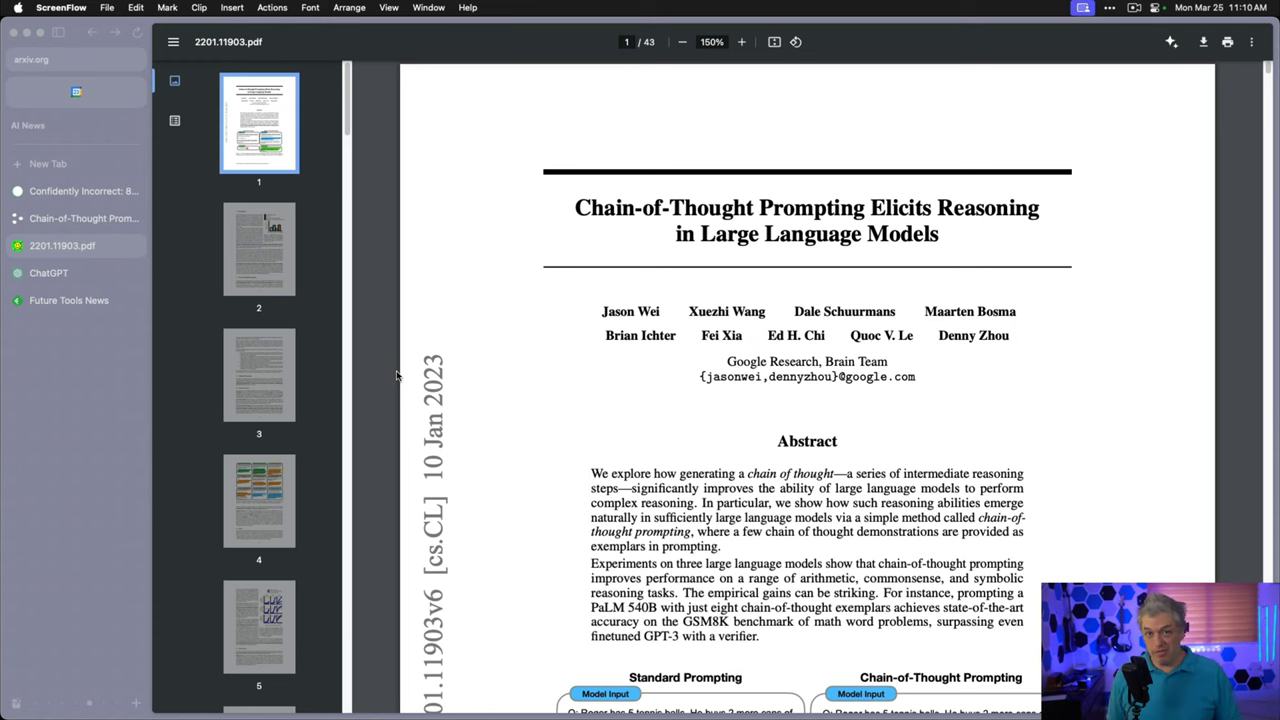
# Scroll down page 1 of the paper to Figure 1, which contrasts standard and chain-of-thought prompting
pyautogui.scroll(-5, 513, 398)
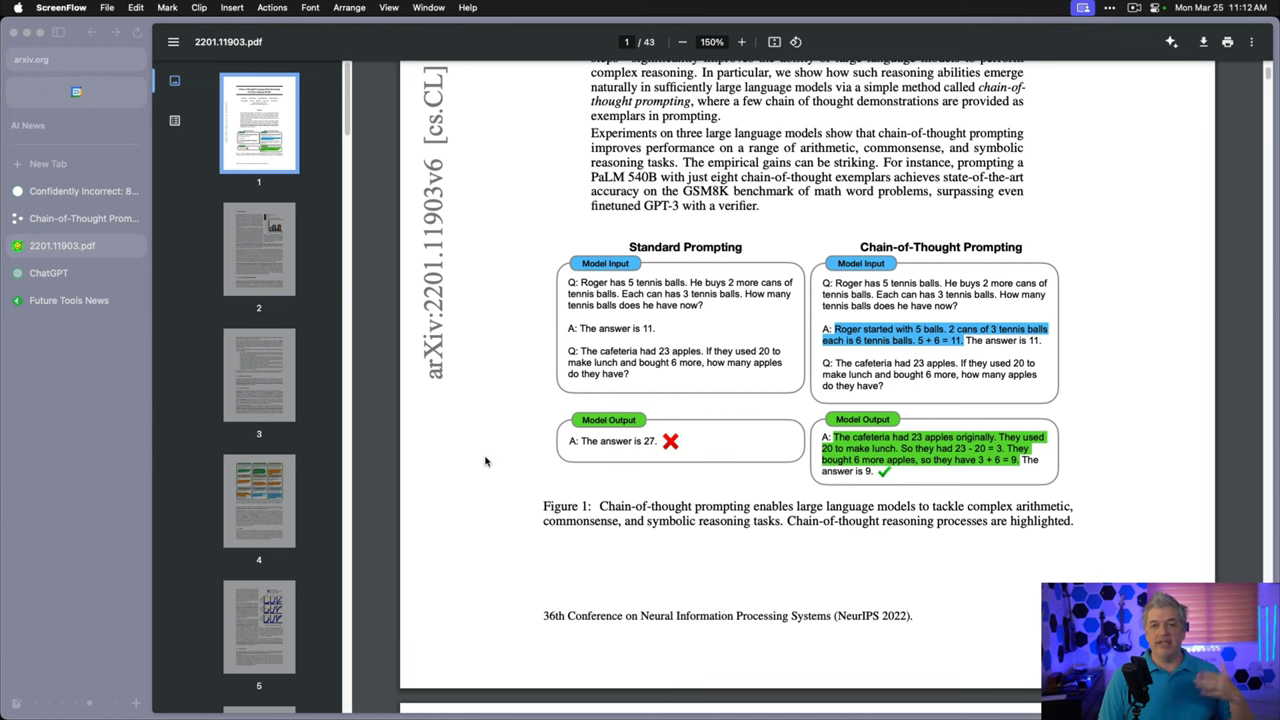
# Advance the PDF to page 4 to show Figure 3's chain-of-thought reasoning examples
pyautogui.press('Right')
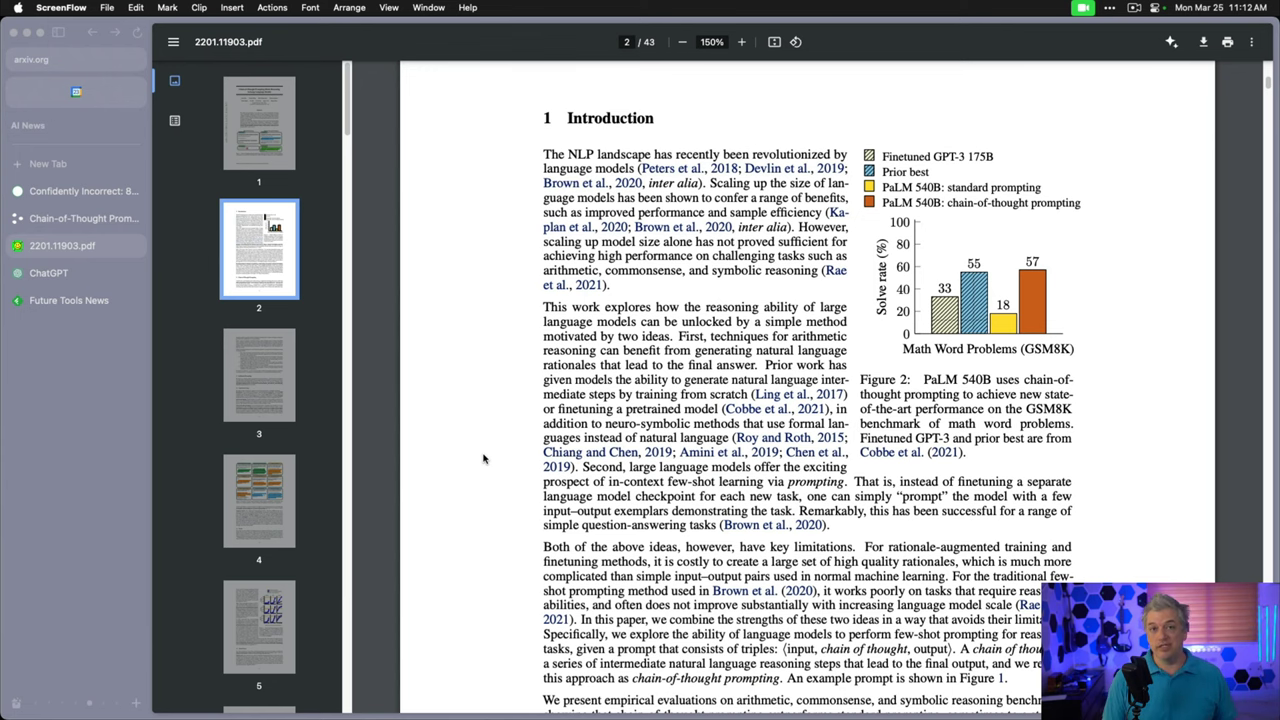
pyautogui.scroll(-15, 481, 461)
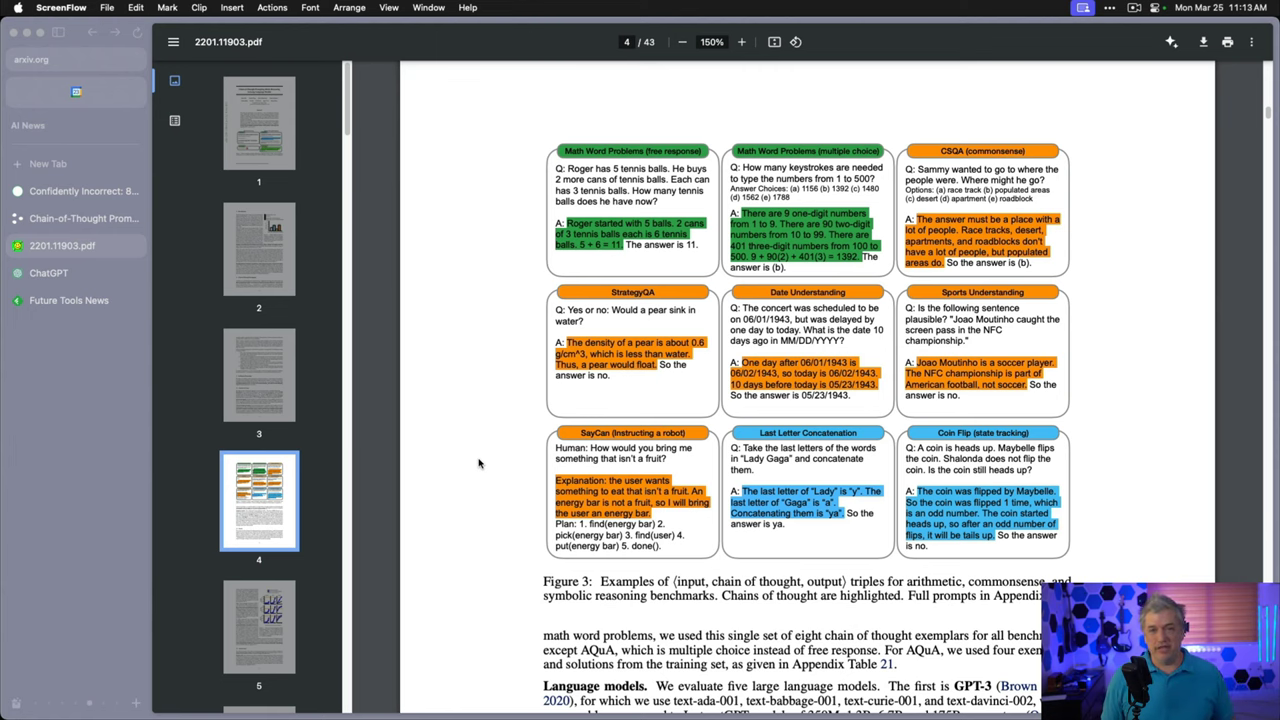
# Switch from the paper to the ChatGPT 'Swim Basics Guide' chat
pyautogui.hotkey('ctrl', 'Tab')
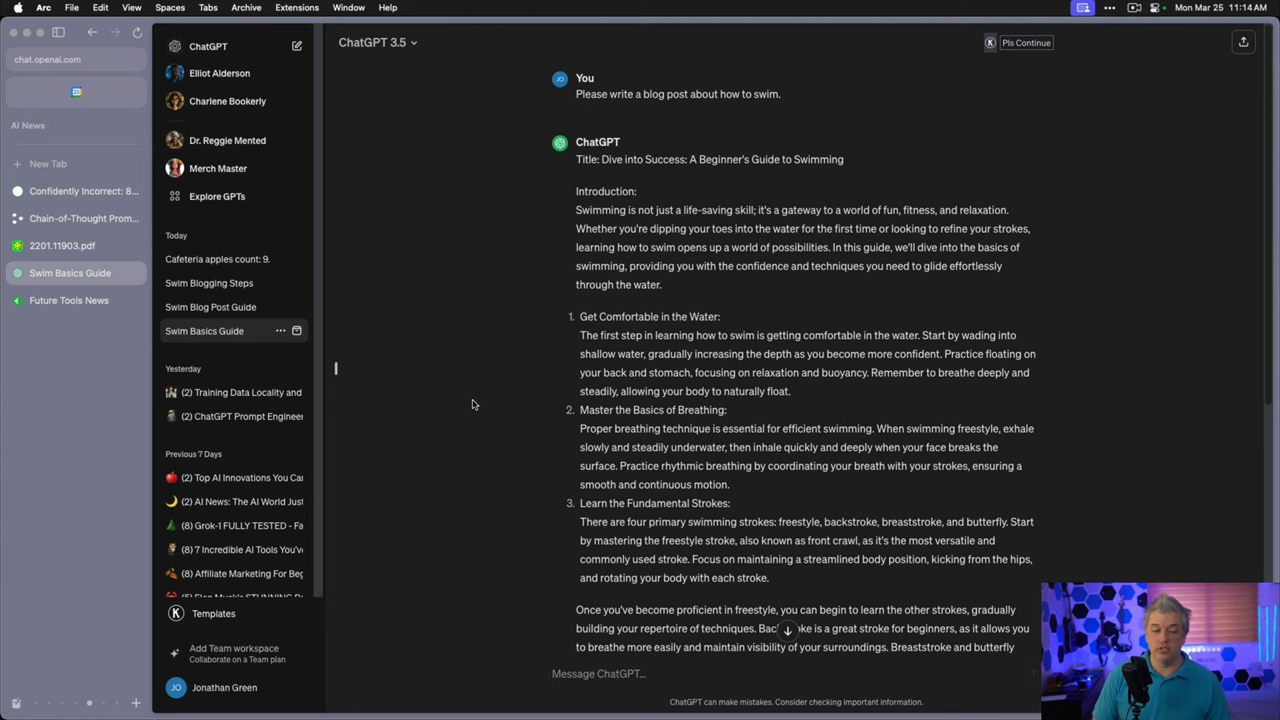
# Open the 'Swim Blog Post Guide' chat, with its seven questions for the swimming post
pyautogui.scroll(-8, 480, 390)
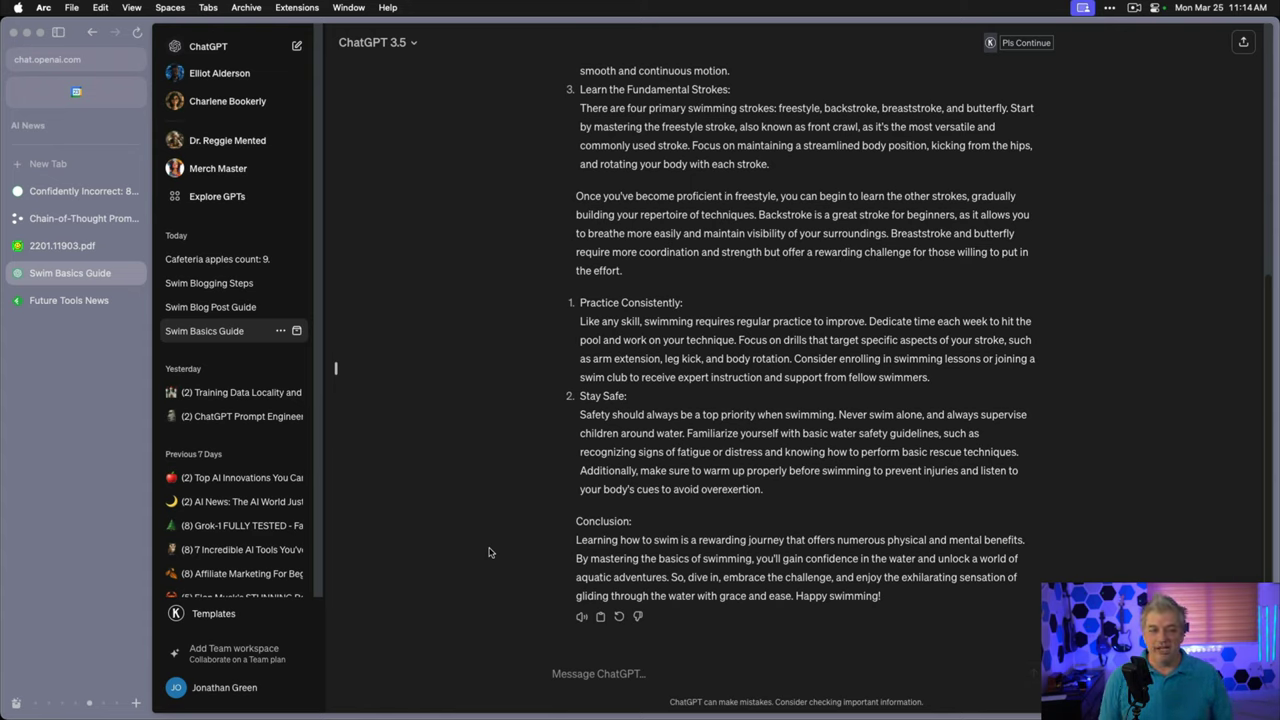
pyautogui.click(210, 307)
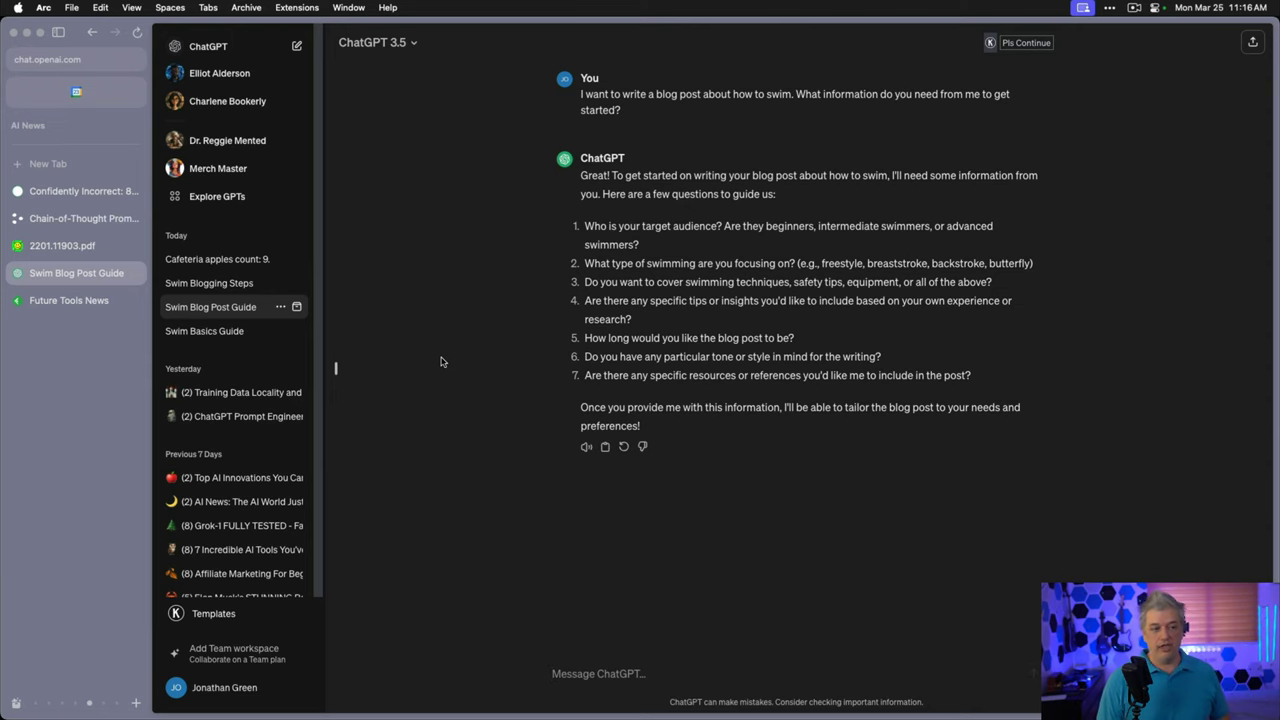
# Open 'Swim Blogging Steps' and scroll up to its planning prompt and outlined steps
pyautogui.click(272, 285)
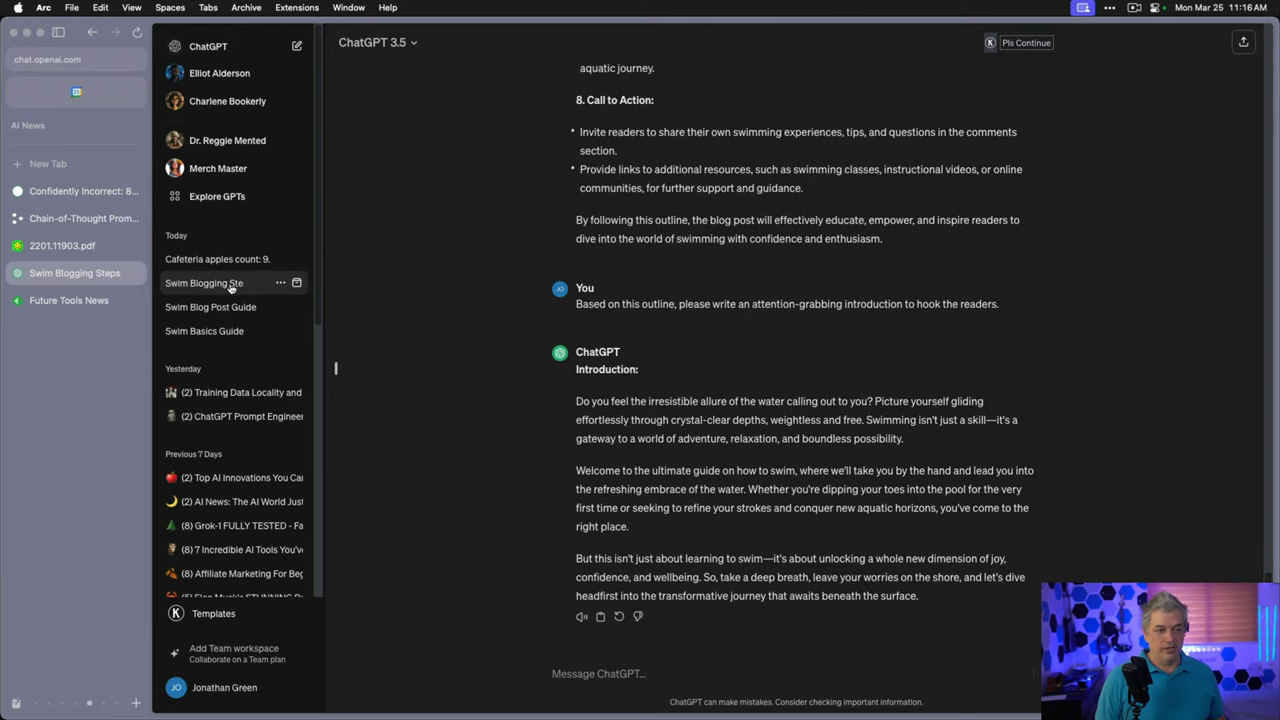
pyautogui.scroll(10, 447, 421)
pyautogui.scroll(15, 447, 421)
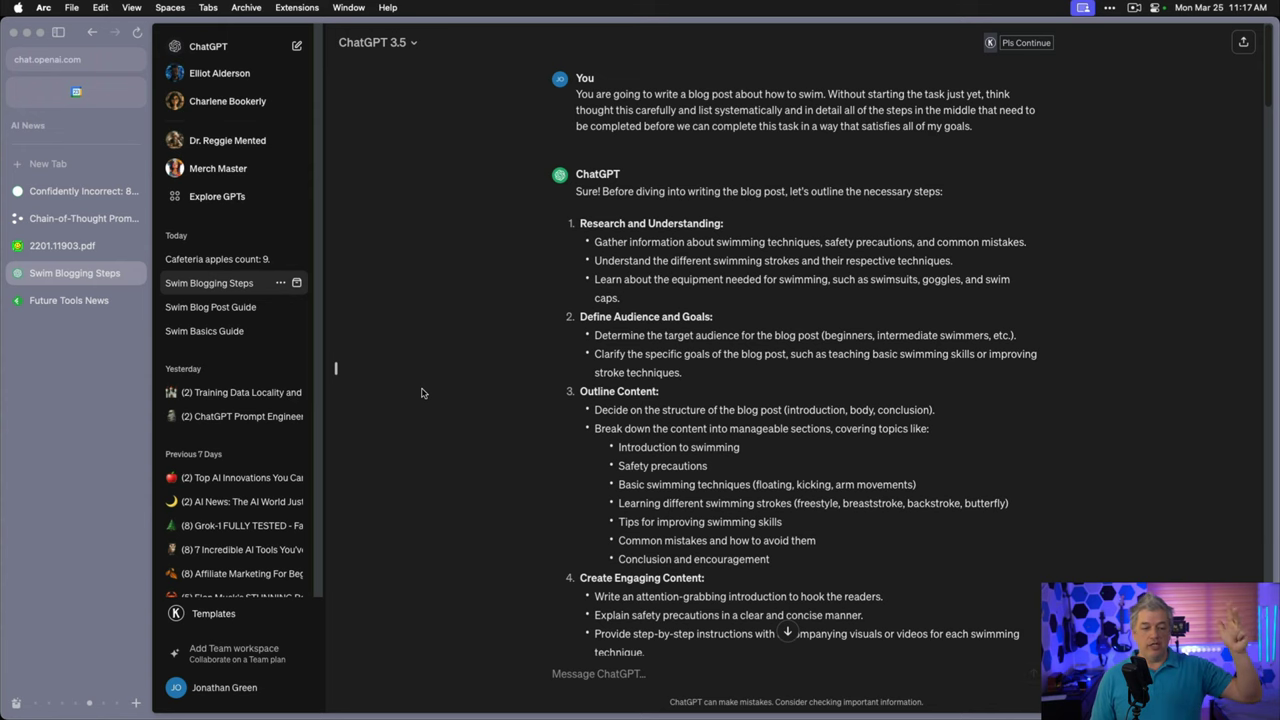
# Scroll down the swim blogging outline to the research reply, then back up slightly
pyautogui.scroll(-4, 397, 315)
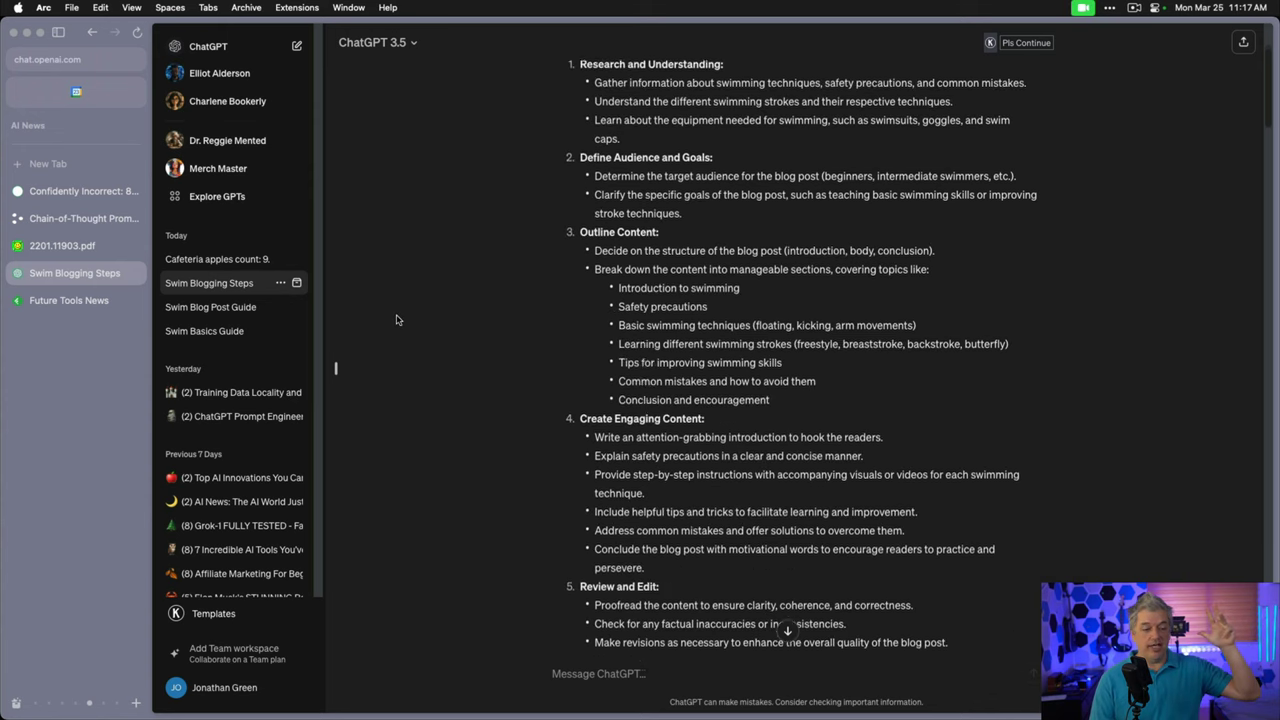
pyautogui.scroll(-5, 396, 319)
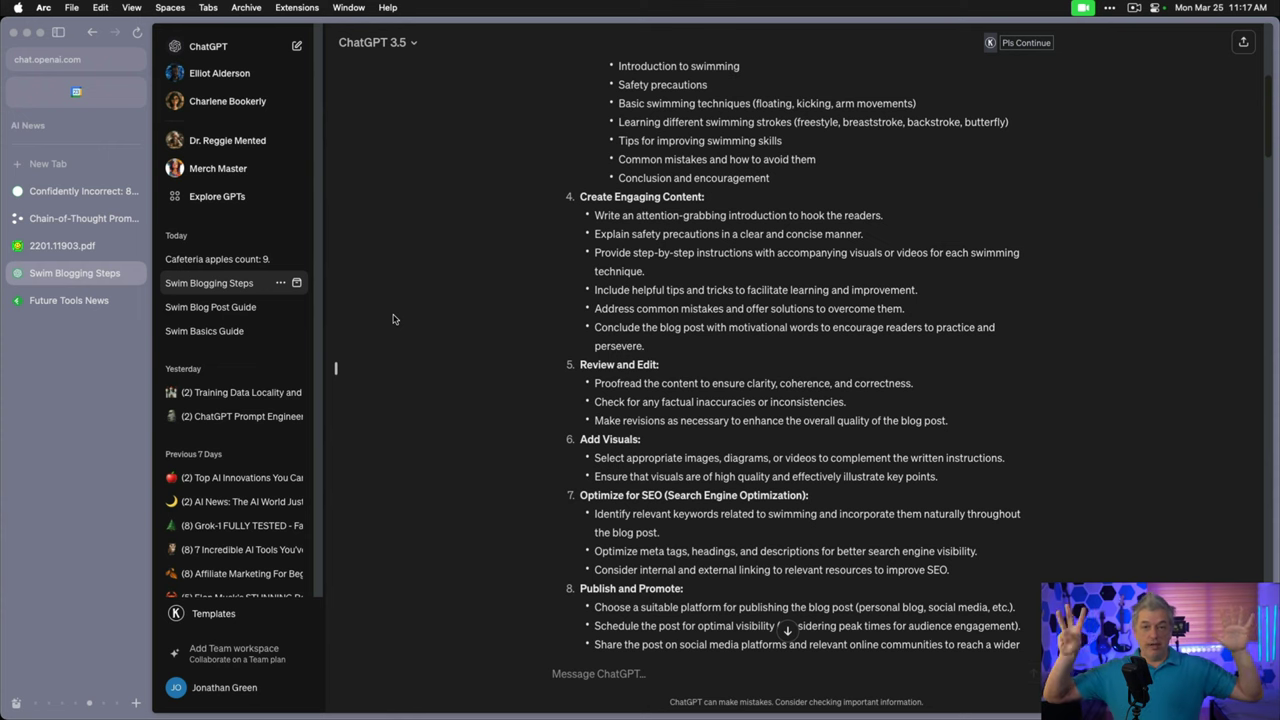
pyautogui.scroll(-8, 447, 265)
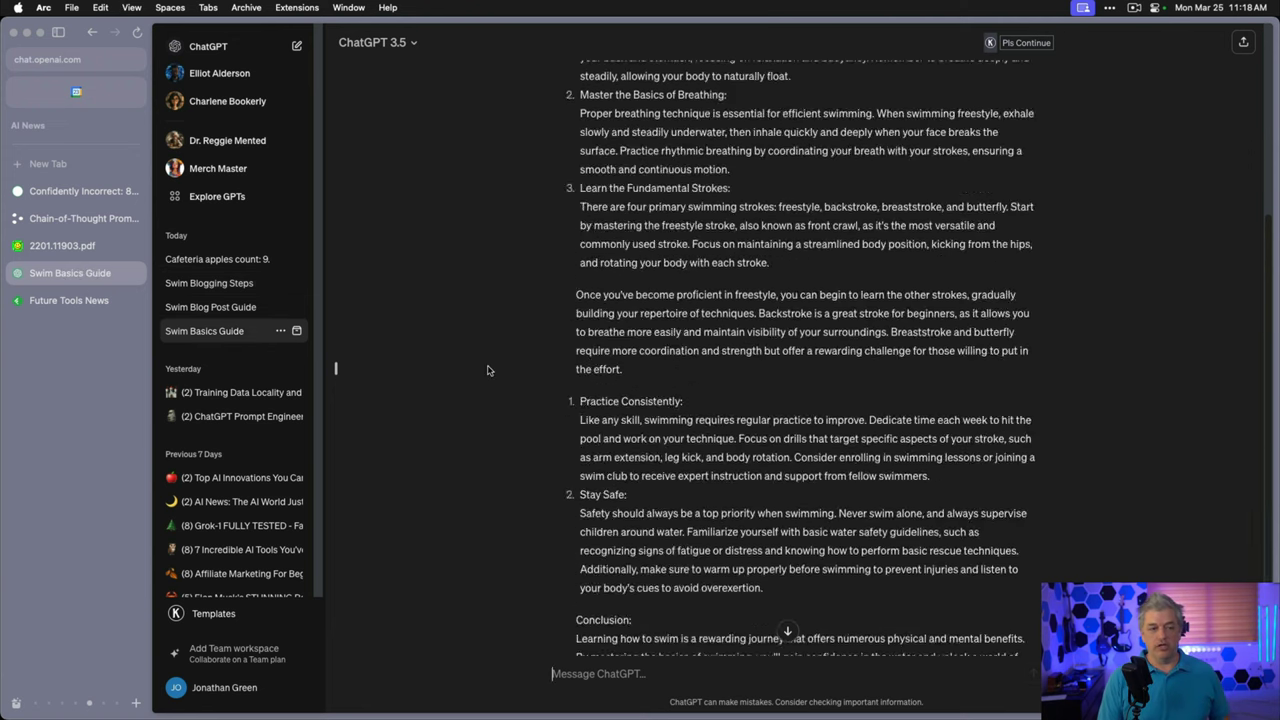
pyautogui.scroll(5, 488, 370)
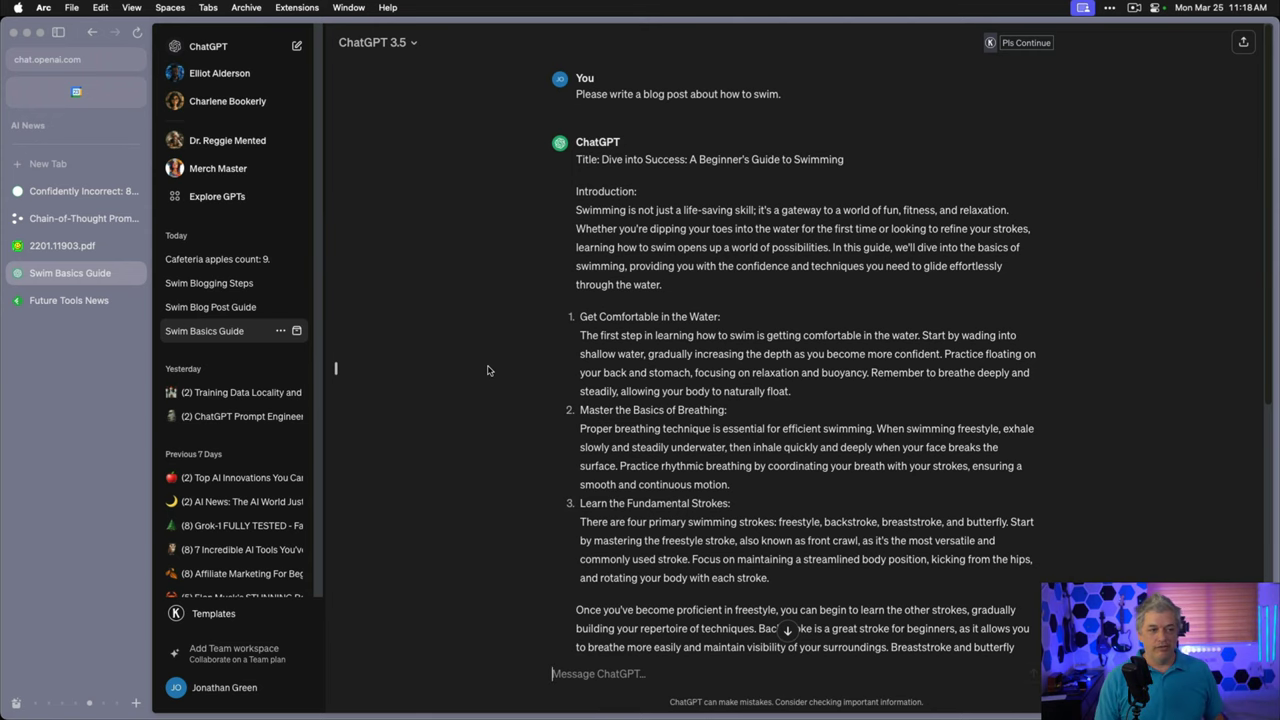
# Return to the 'Swim Blogging Steps' chat with its research, audience, content and review outline
pyautogui.click(230, 283)
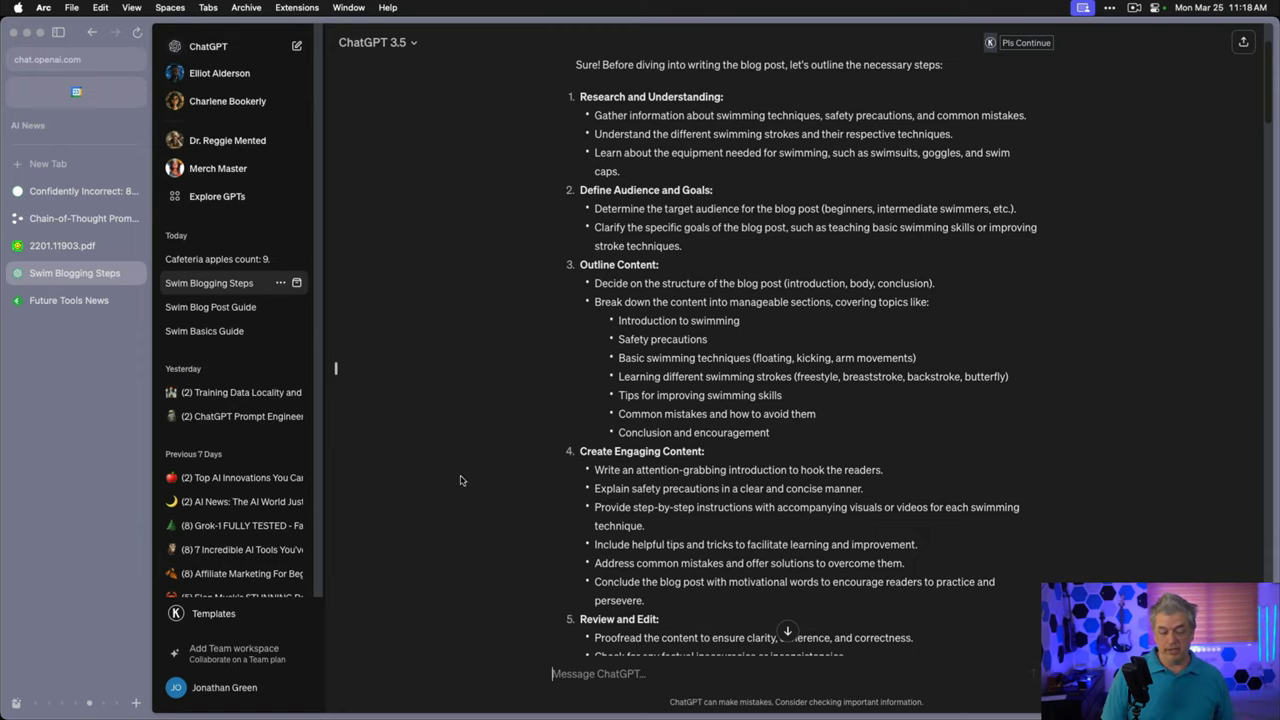
pyautogui.scroll(-10, 474, 407)
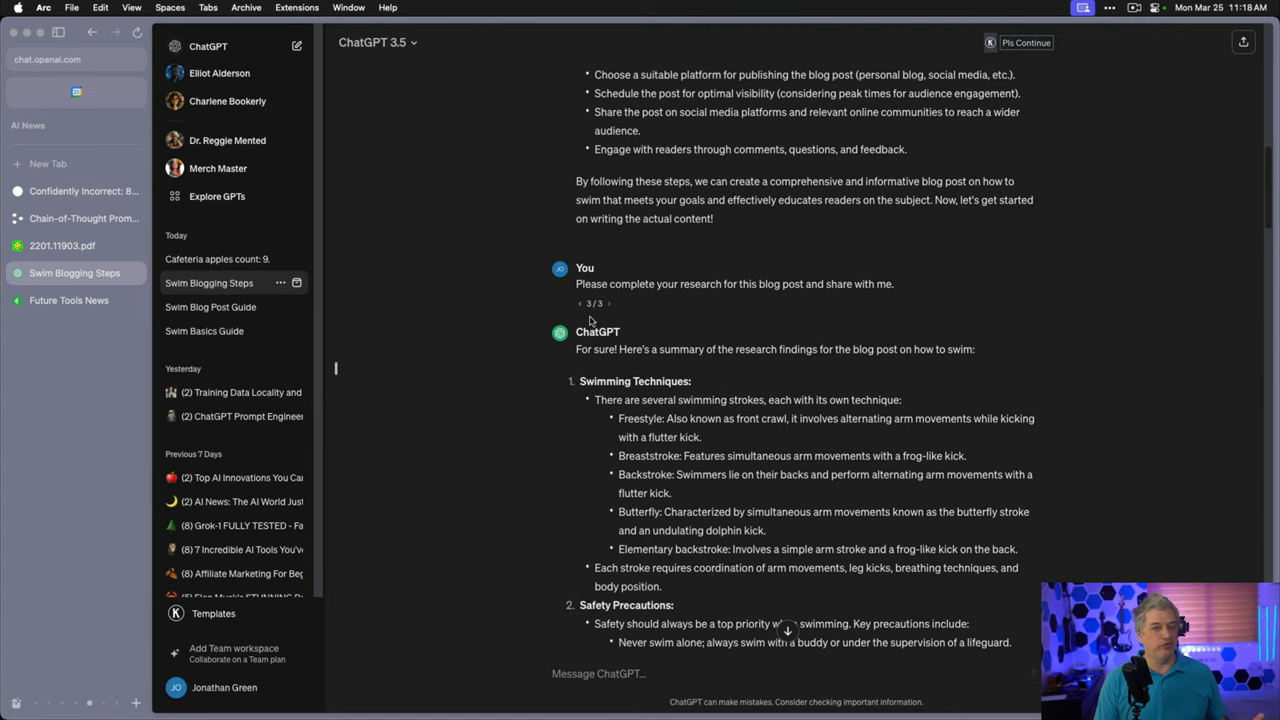
pyautogui.scroll(15, 487, 353)
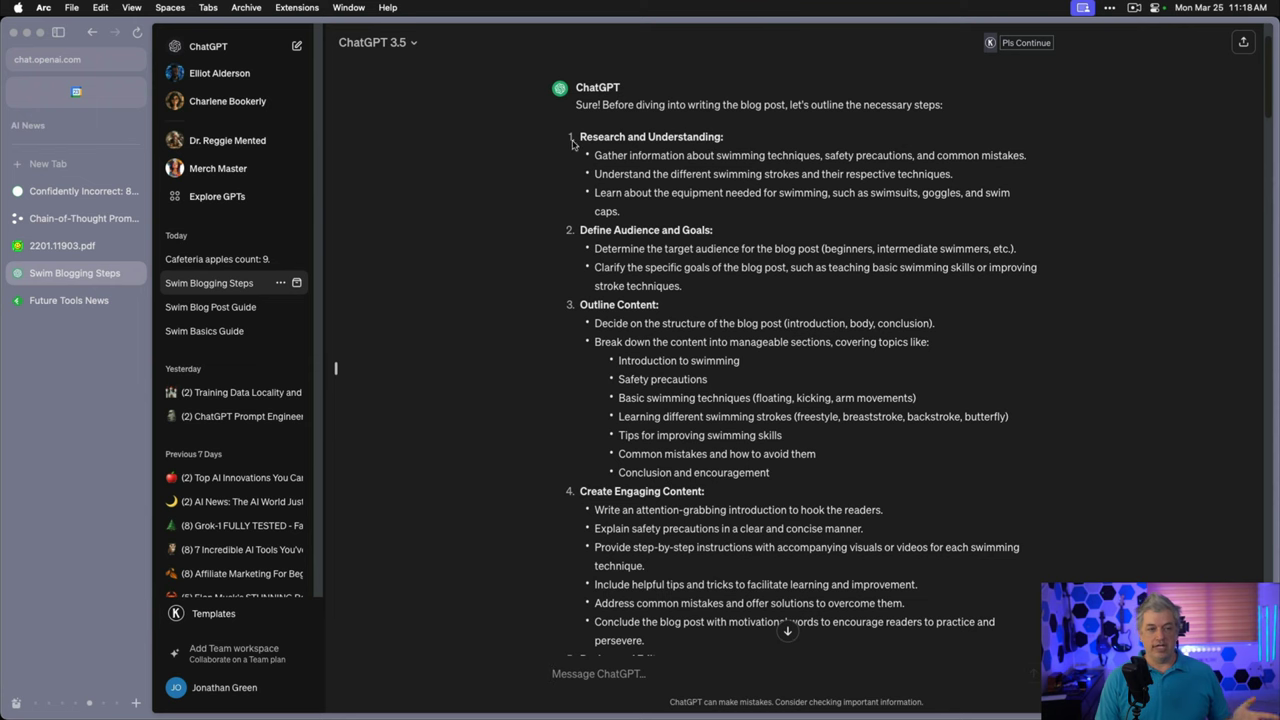
pyautogui.scroll(-10, 442, 397)
pyautogui.scroll(-2, 466, 520)
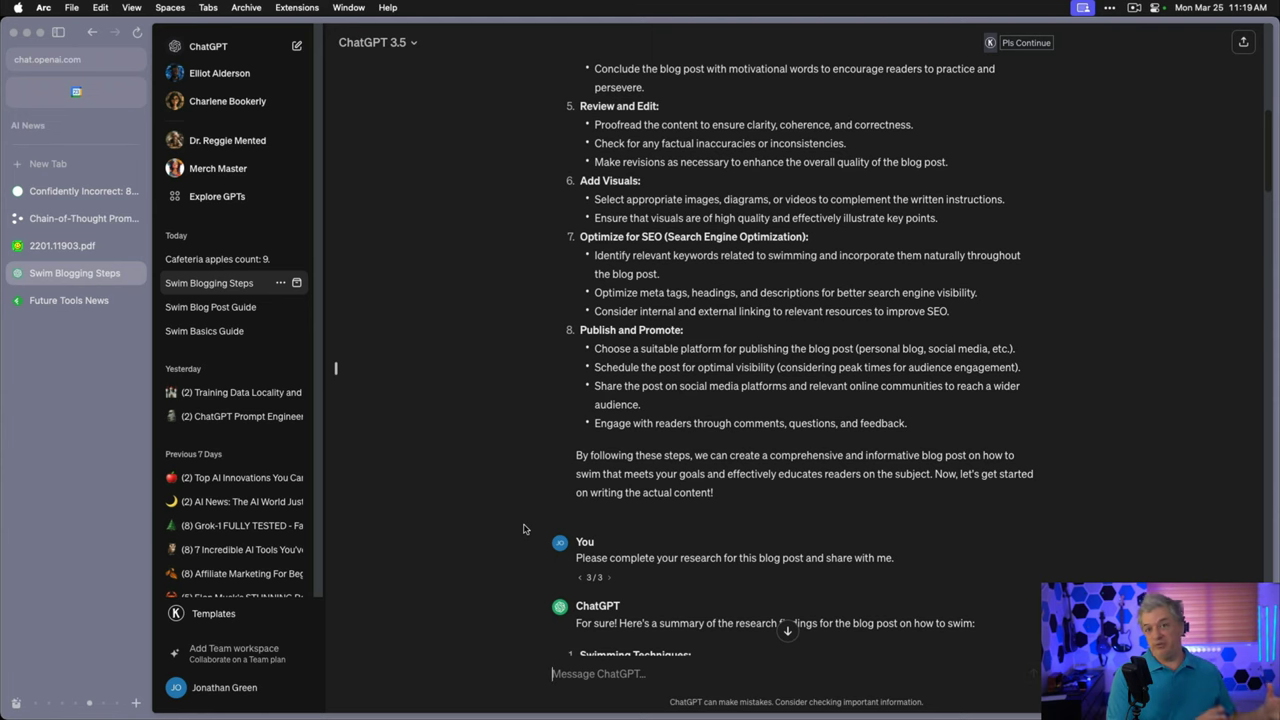
pyautogui.scroll(-5, 523, 528)
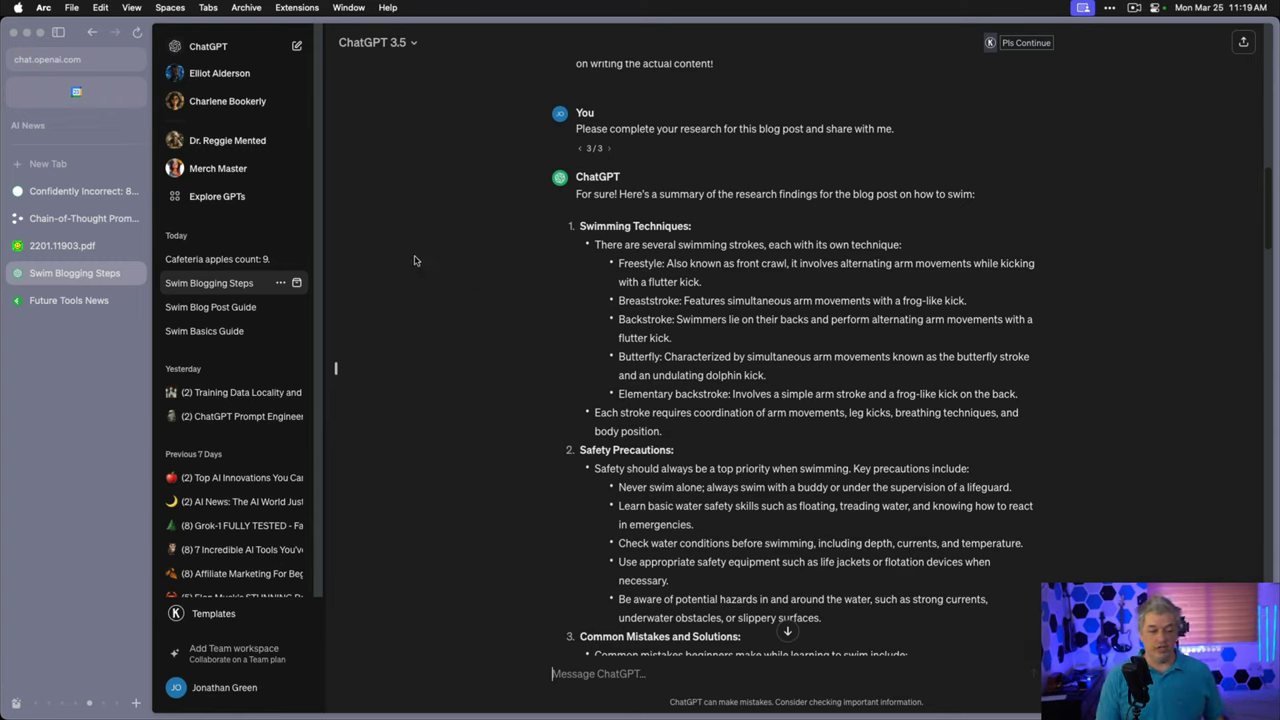
pyautogui.scroll(-5, 432, 292)
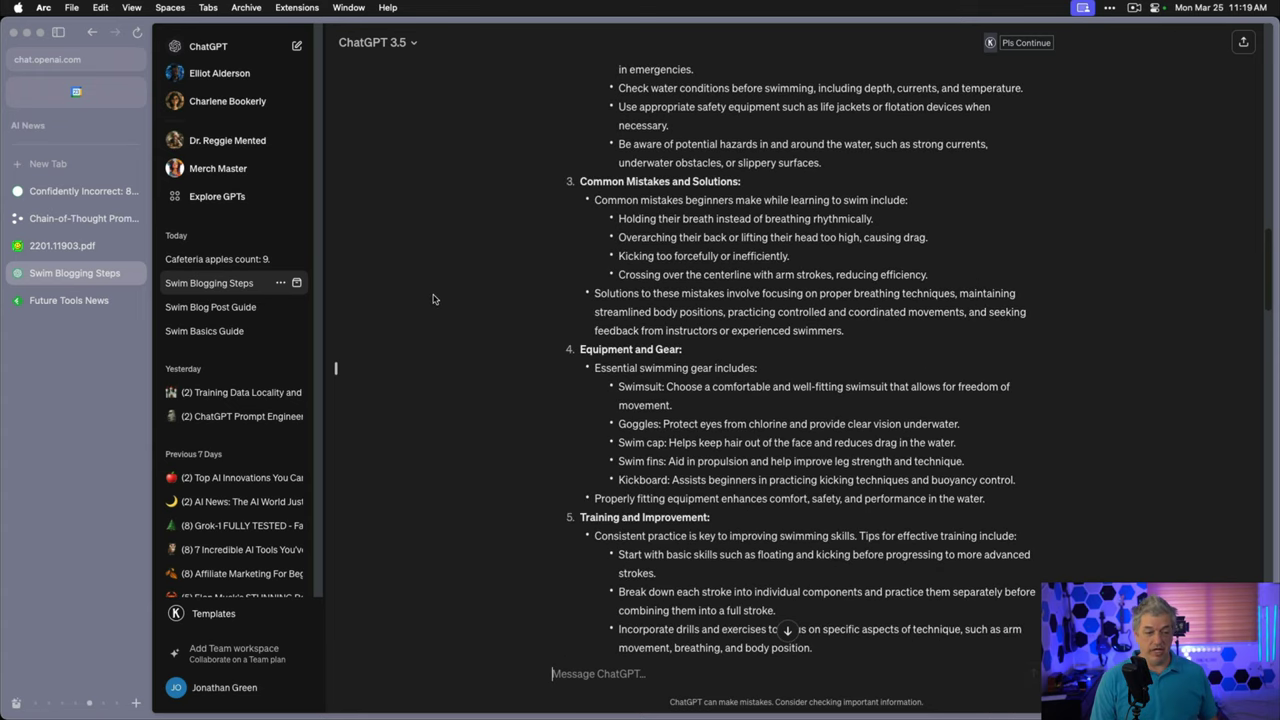
pyautogui.scroll(-3, 433, 298)
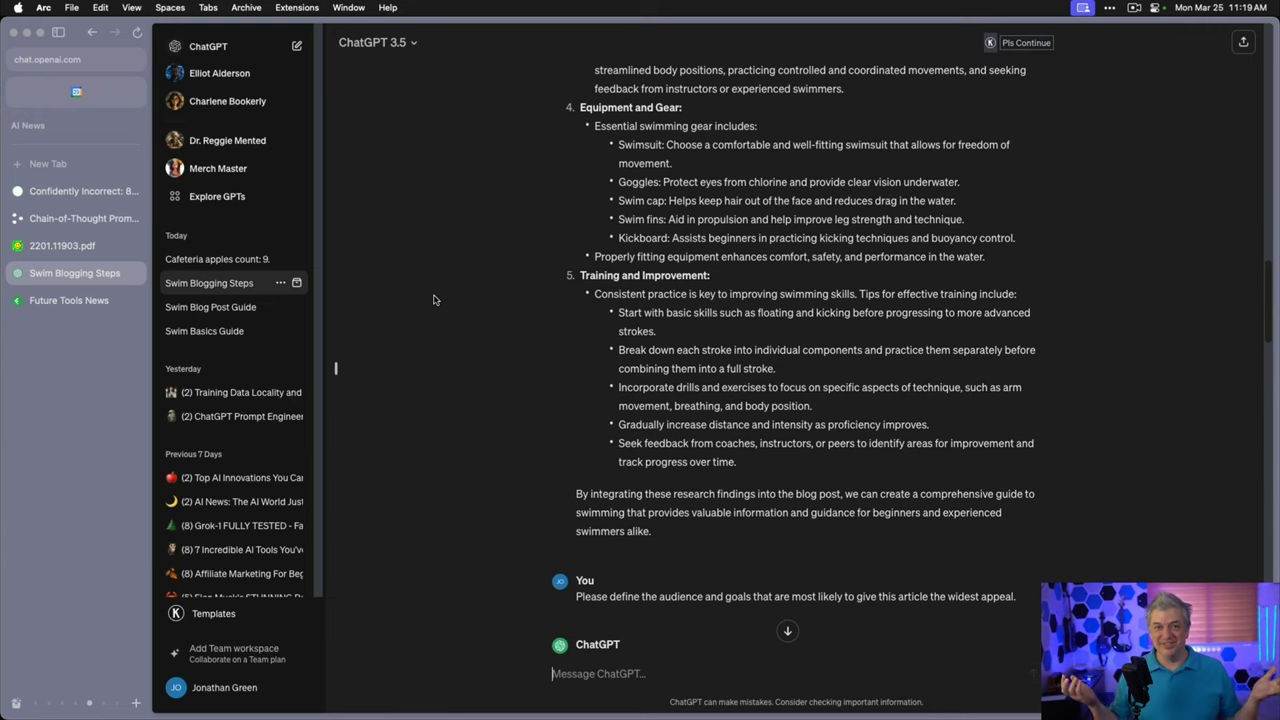
pyautogui.scroll(20, 487, 330)
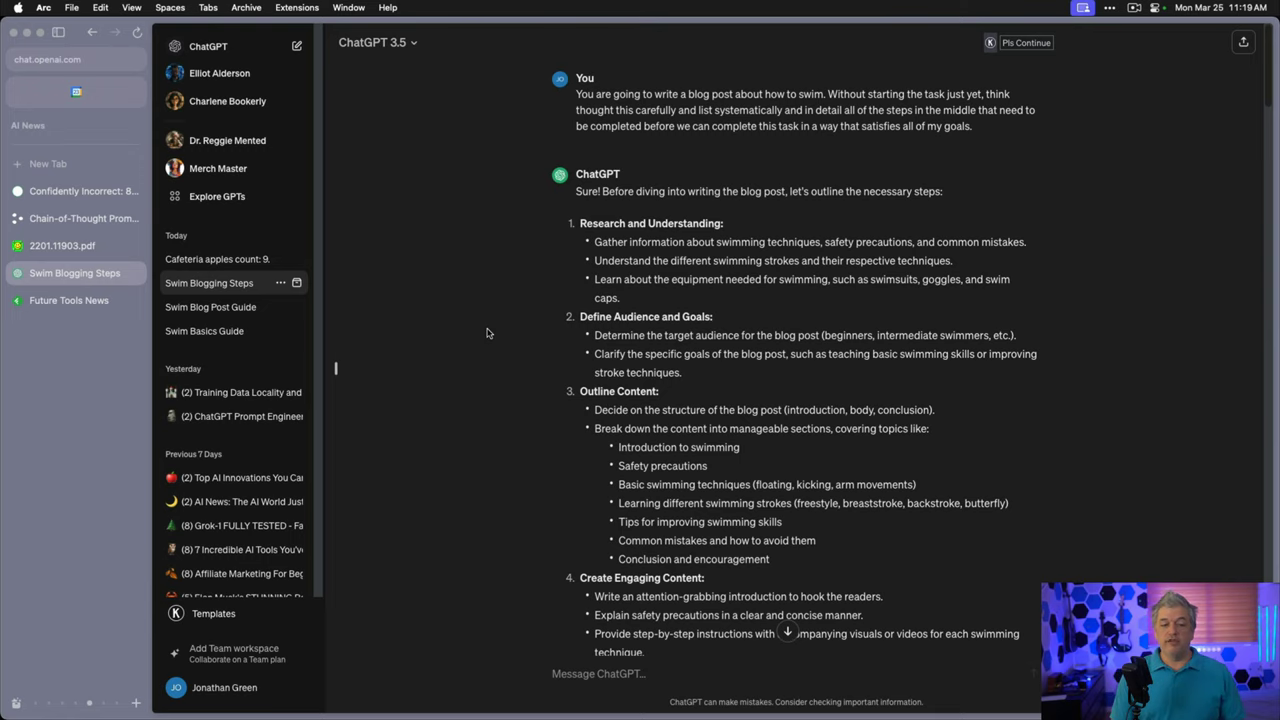
# Scroll down to the reply listing five target audiences and goals like Educate and Promote Safety
pyautogui.scroll(-15, 417, 494)
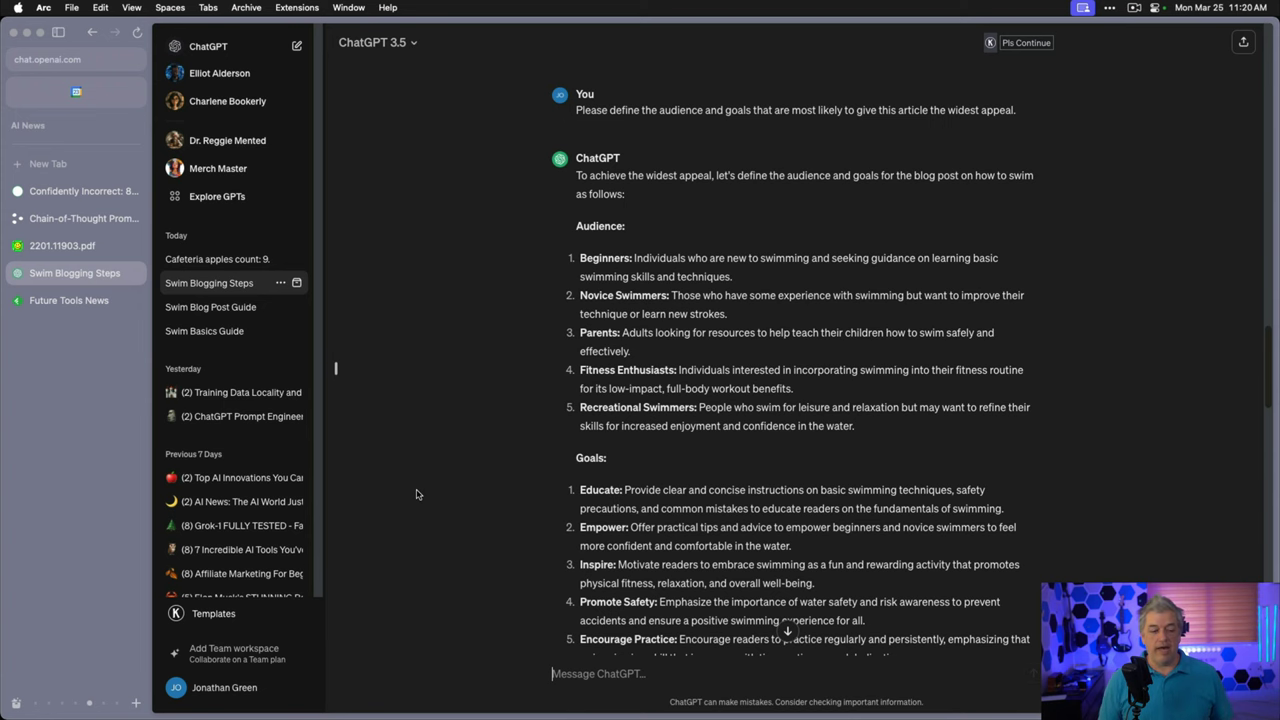
# Scroll past the goals list to the 'Please outline the blog post' prompt
pyautogui.scroll(-5, 501, 425)
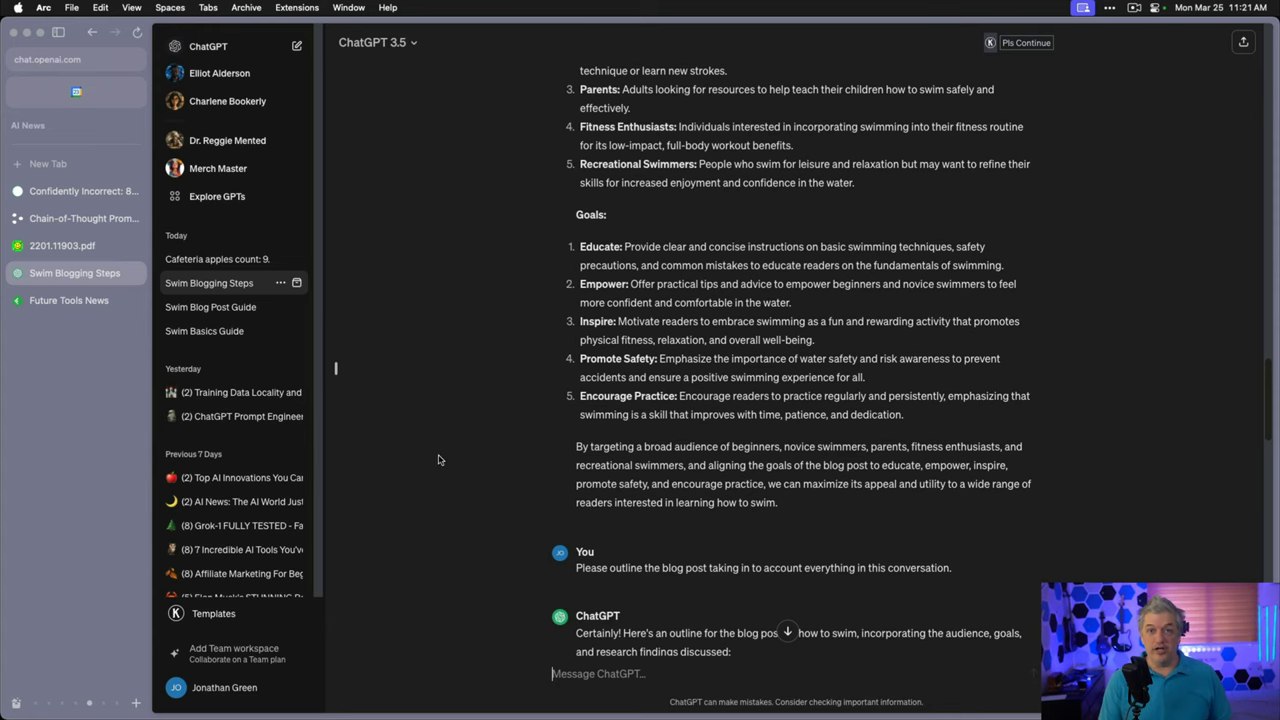
# Scroll down to the outline 'Dive into Swimming: A Comprehensive Guide for Beginners' and its sections
pyautogui.scroll(-5, 440, 470)
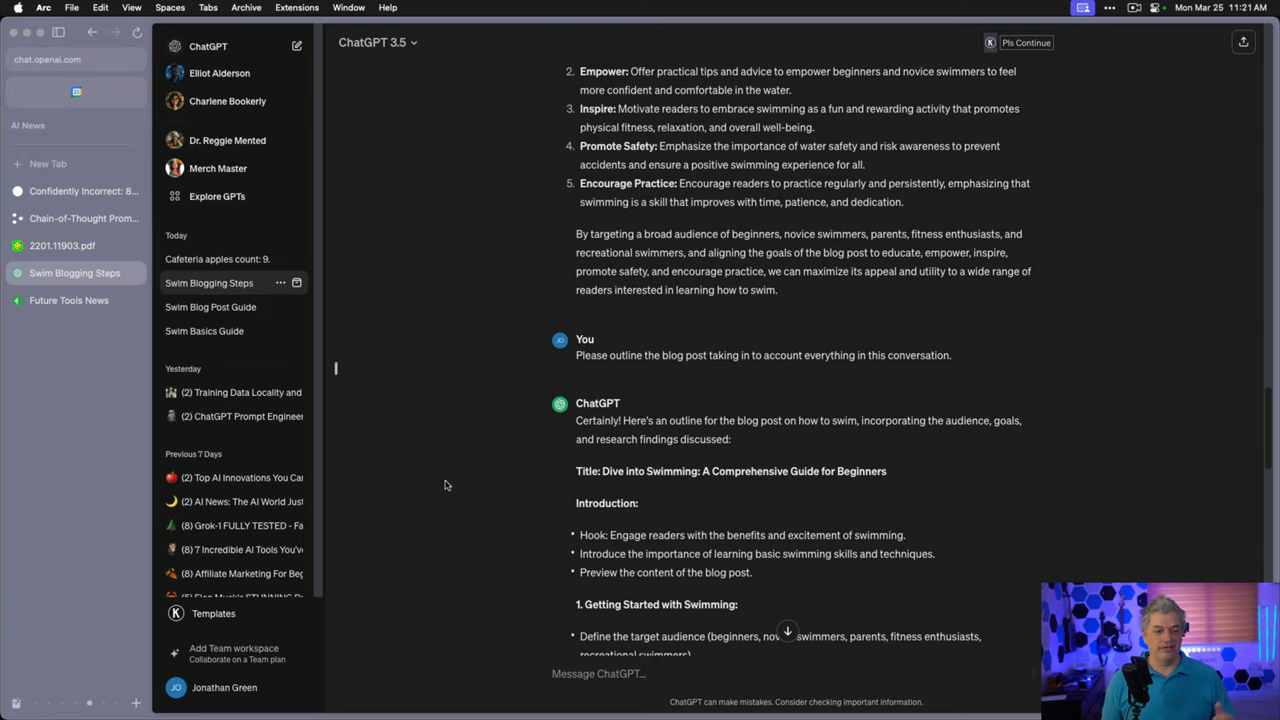
pyautogui.scroll(-5, 450, 490)
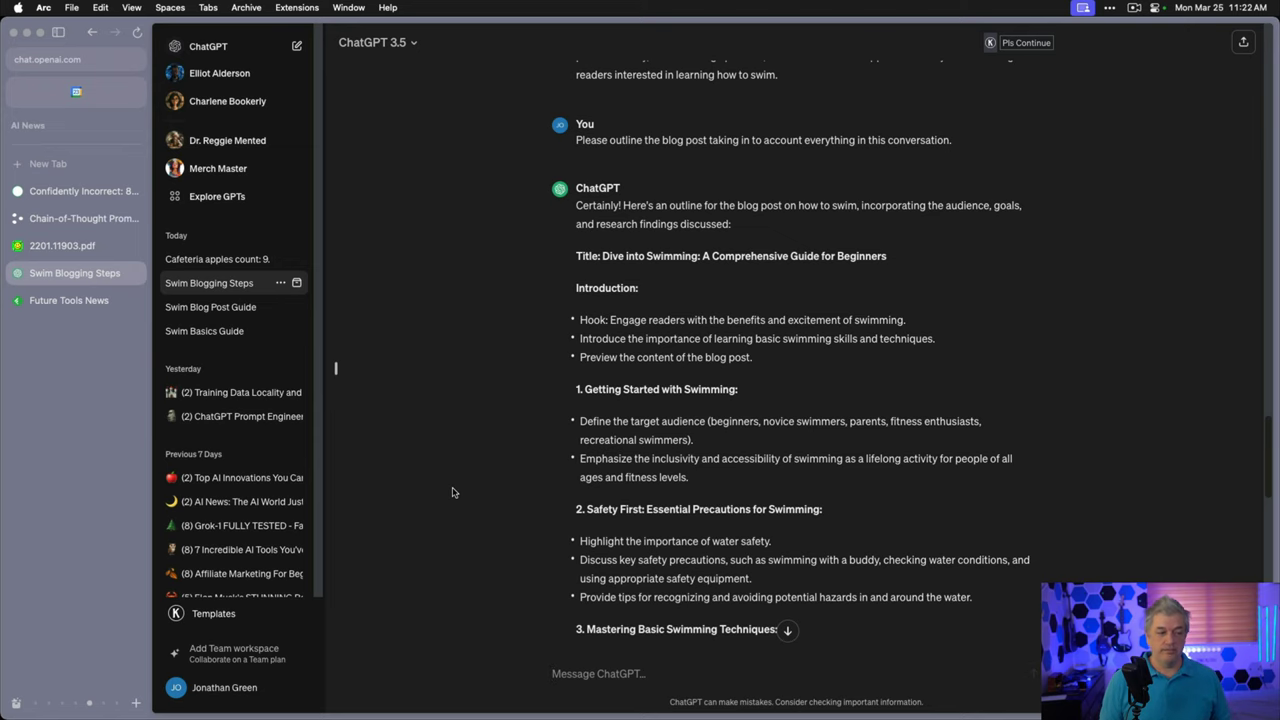
# Glance at the Swim Basics Guide chat, then reopen the Swim Blogging Steps outline chat
pyautogui.click(225, 331)
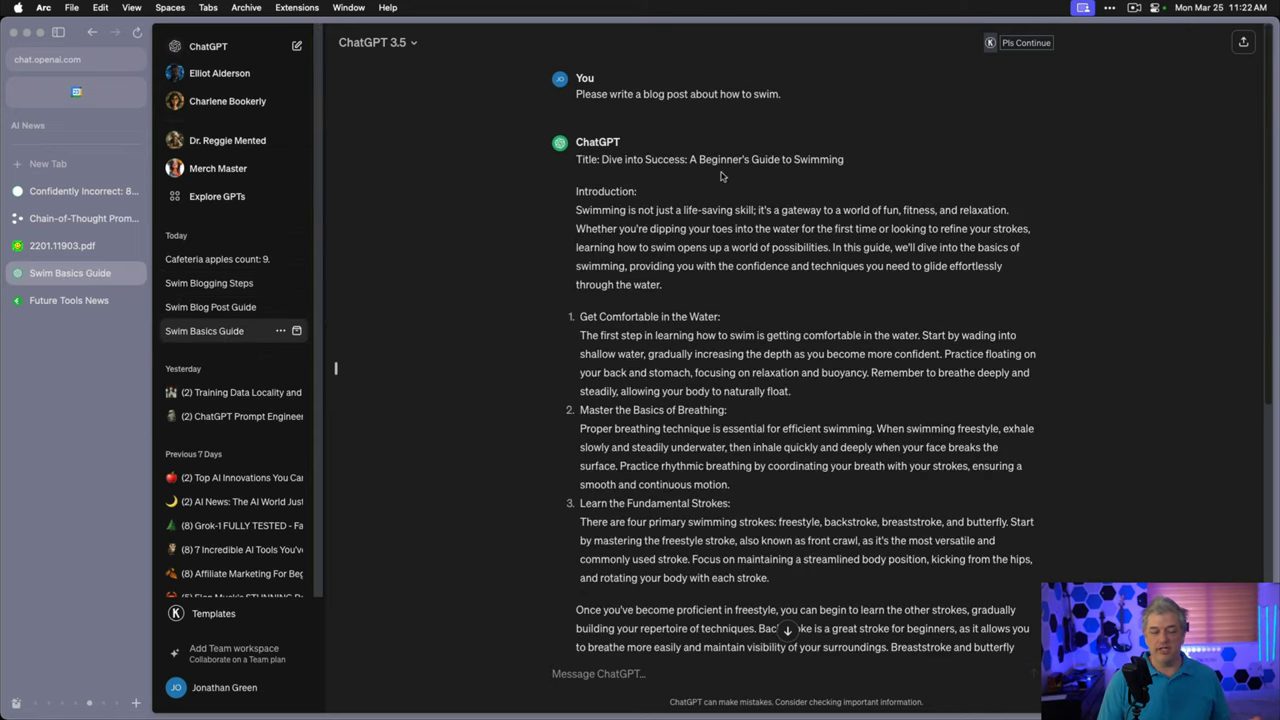
pyautogui.click(200, 283)
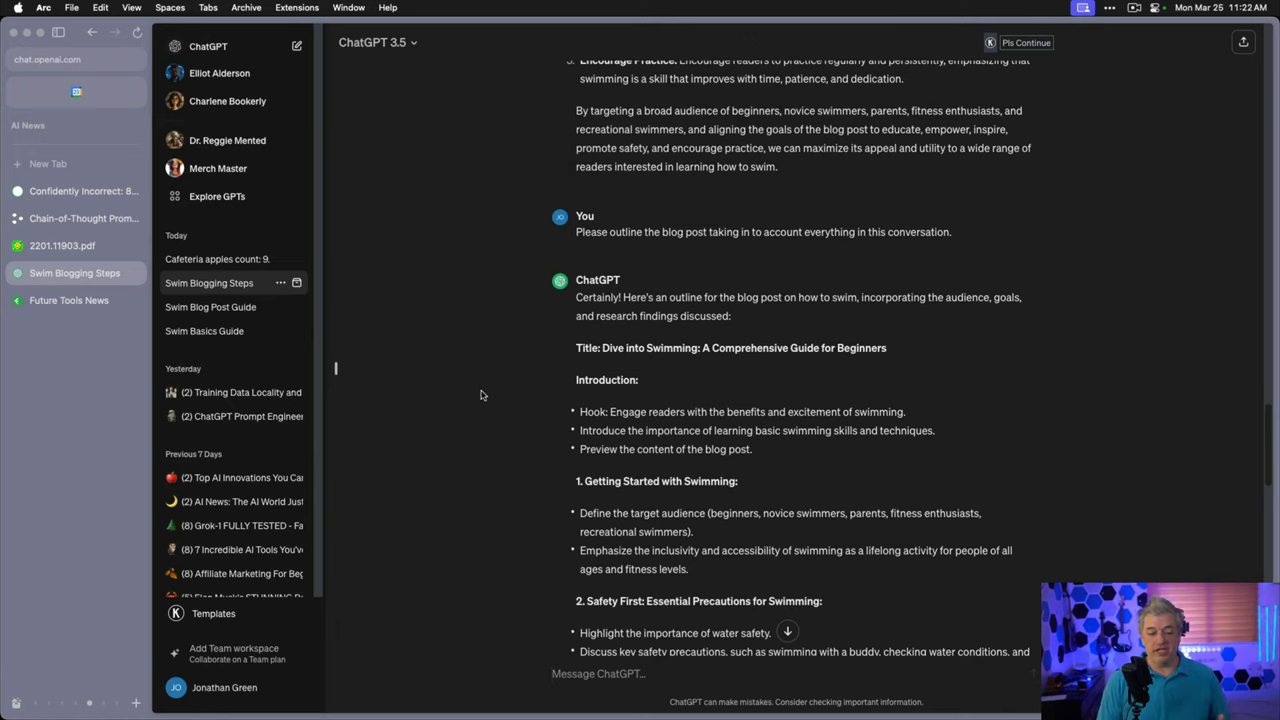
pyautogui.scroll(-5, 482, 395)
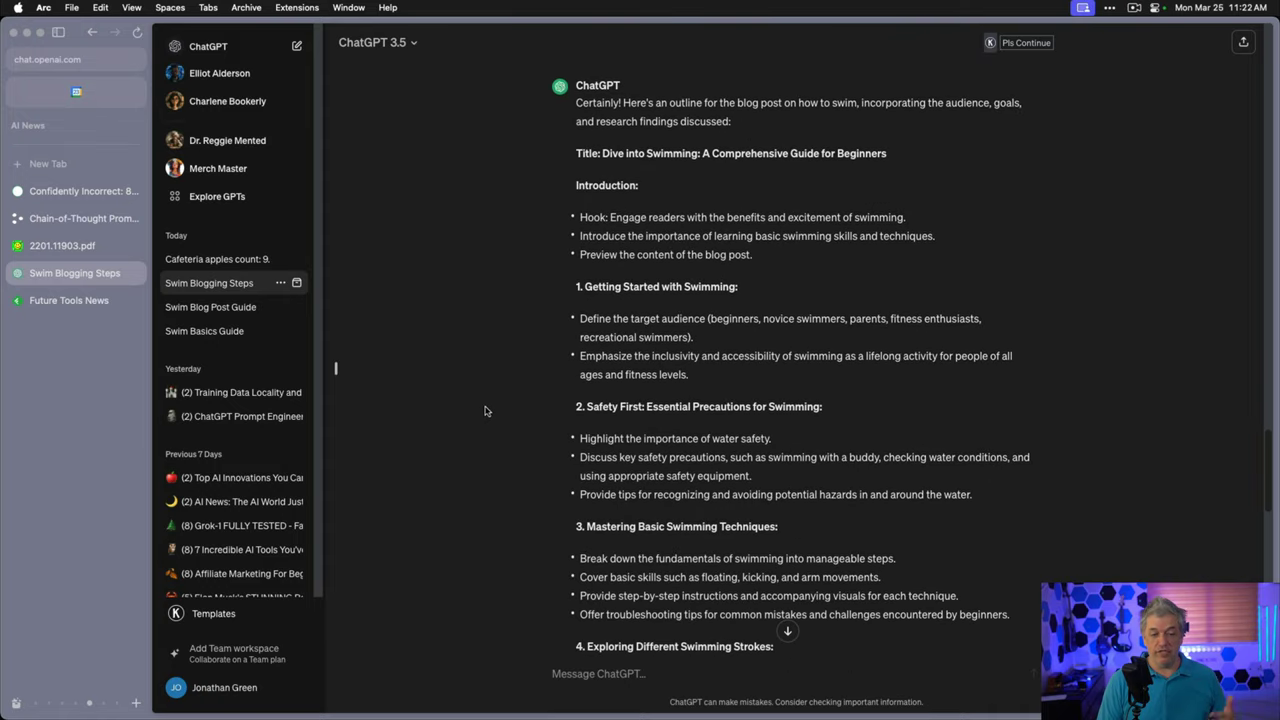
pyautogui.scroll(-5, 481, 413)
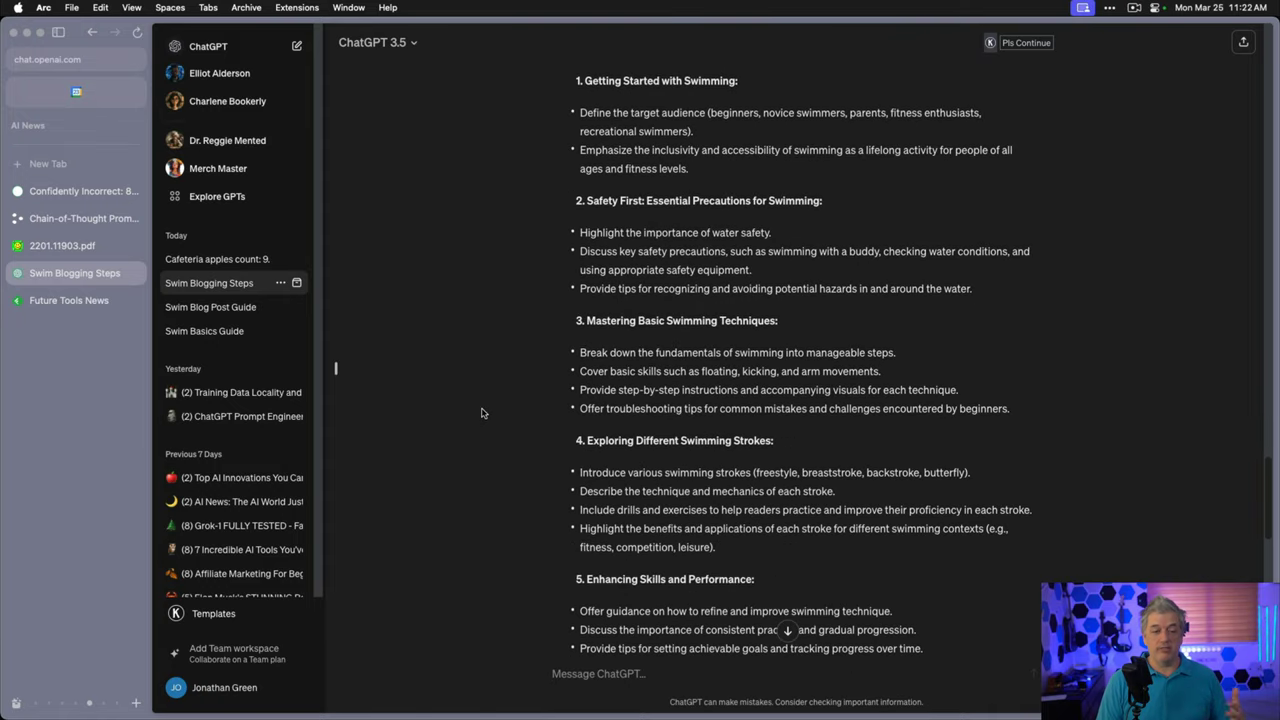
pyautogui.scroll(-3, 477, 407)
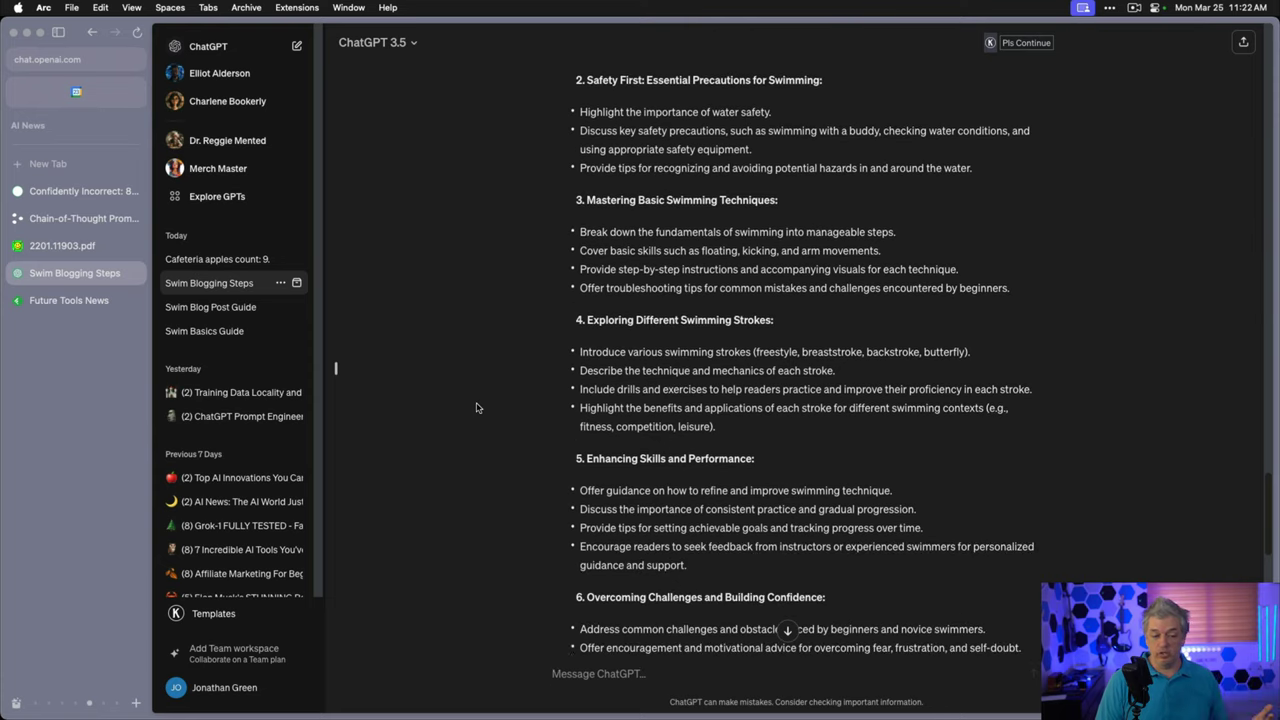
pyautogui.scroll(-3, 474, 401)
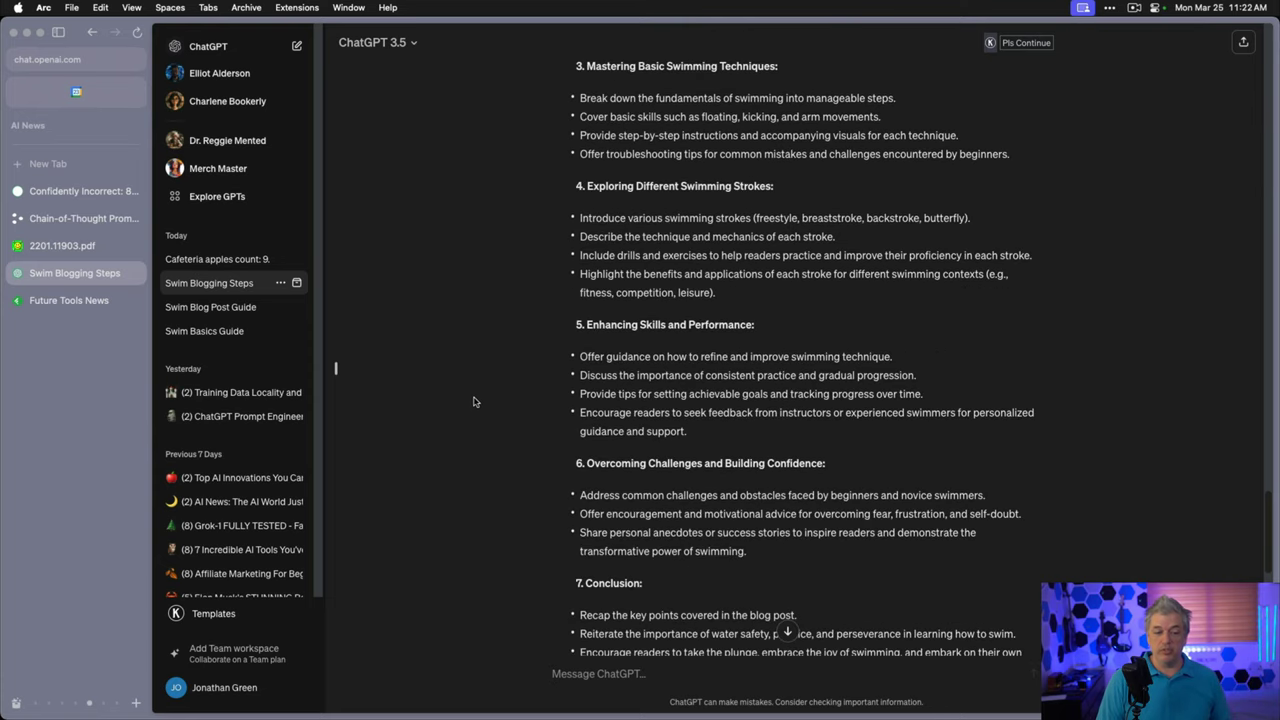
pyautogui.scroll(-6, 470, 398)
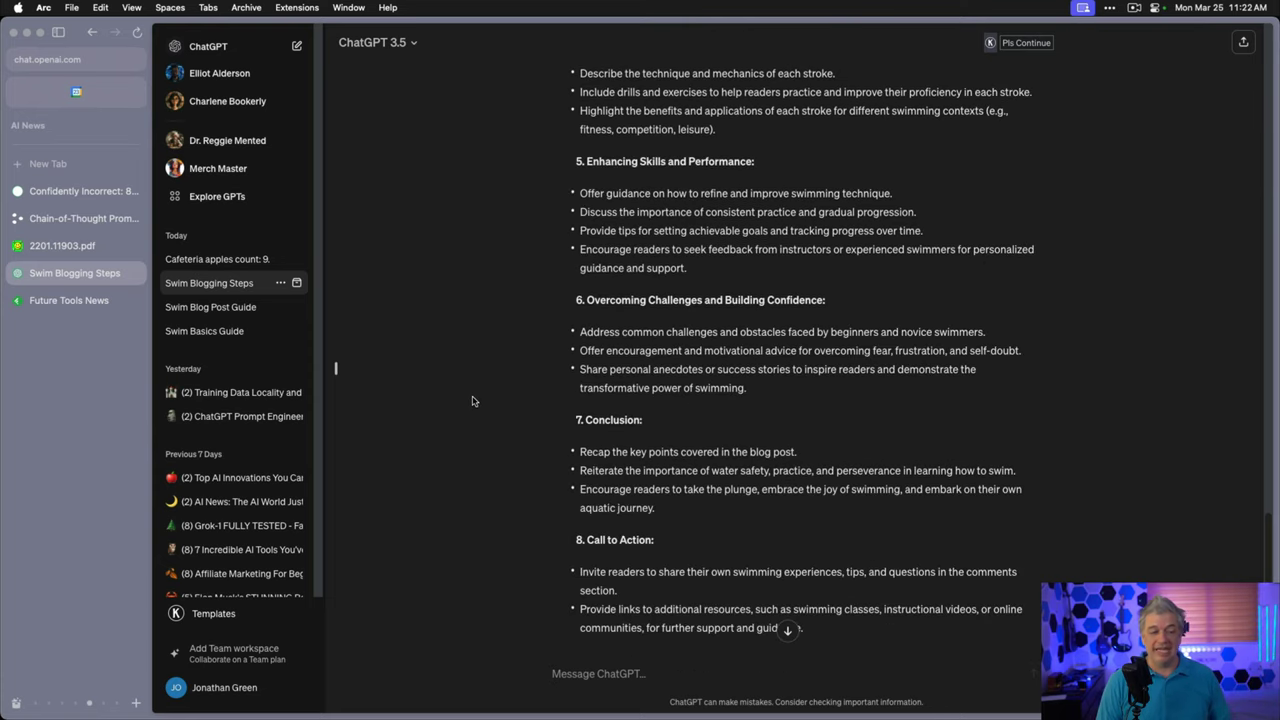
pyautogui.scroll(-1, 470, 399)
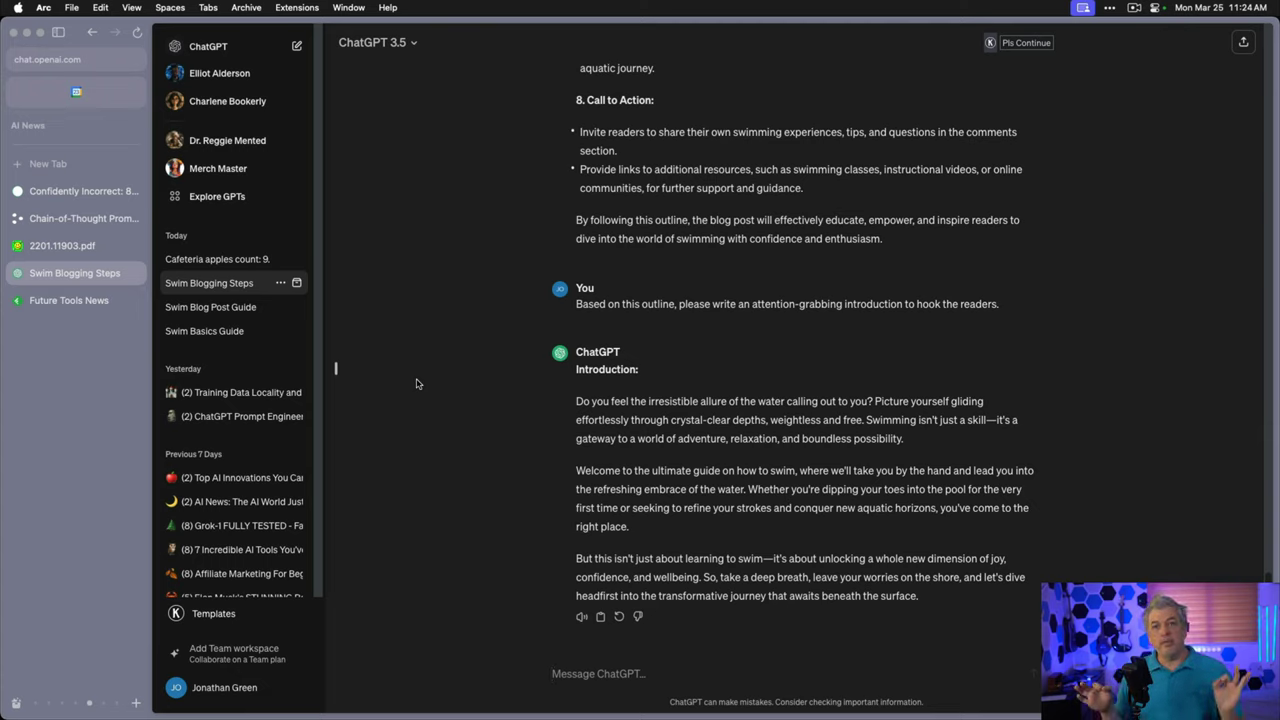
# Switch to the Swim Blog Post Guide chat listing ChatGPT's seven pre-writing questions
pyautogui.click(205, 307)
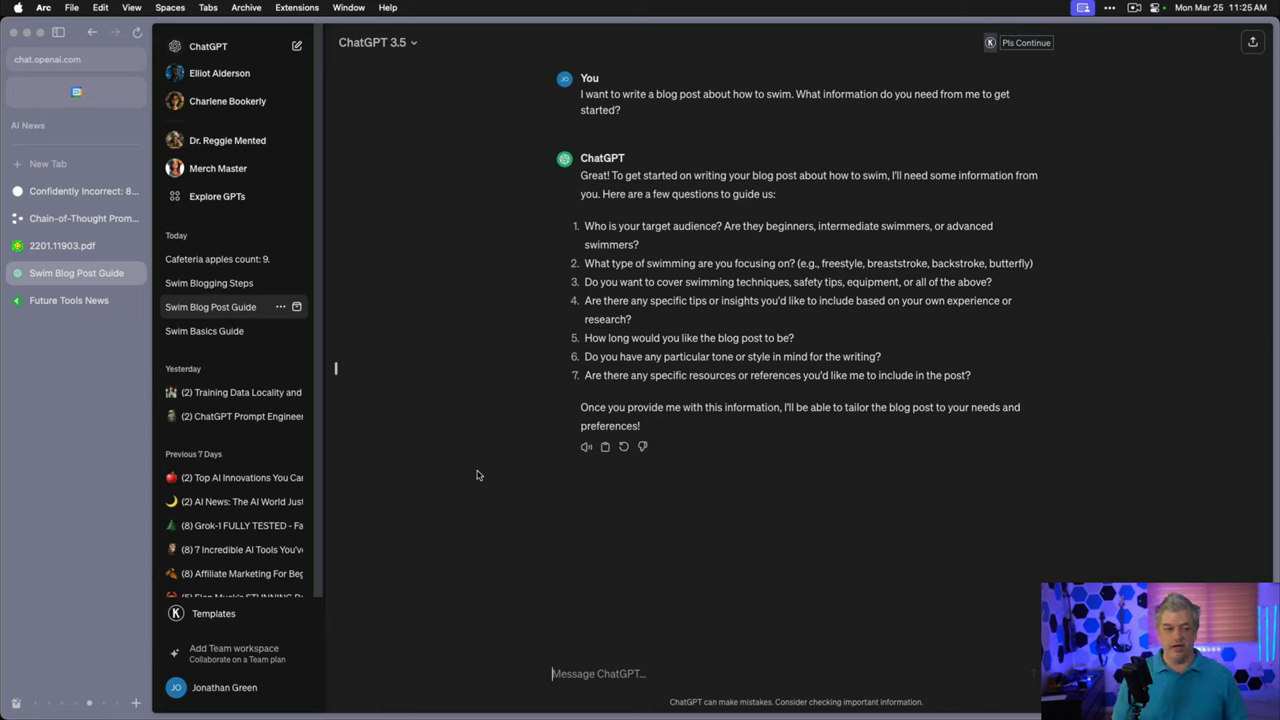
# Paste and send the question asking which target audience gives the blog post the broadest appeal
pyautogui.write('What do you recommend for a target audience that will give our blog post the broadest appeal? Please explain your reasoning.')
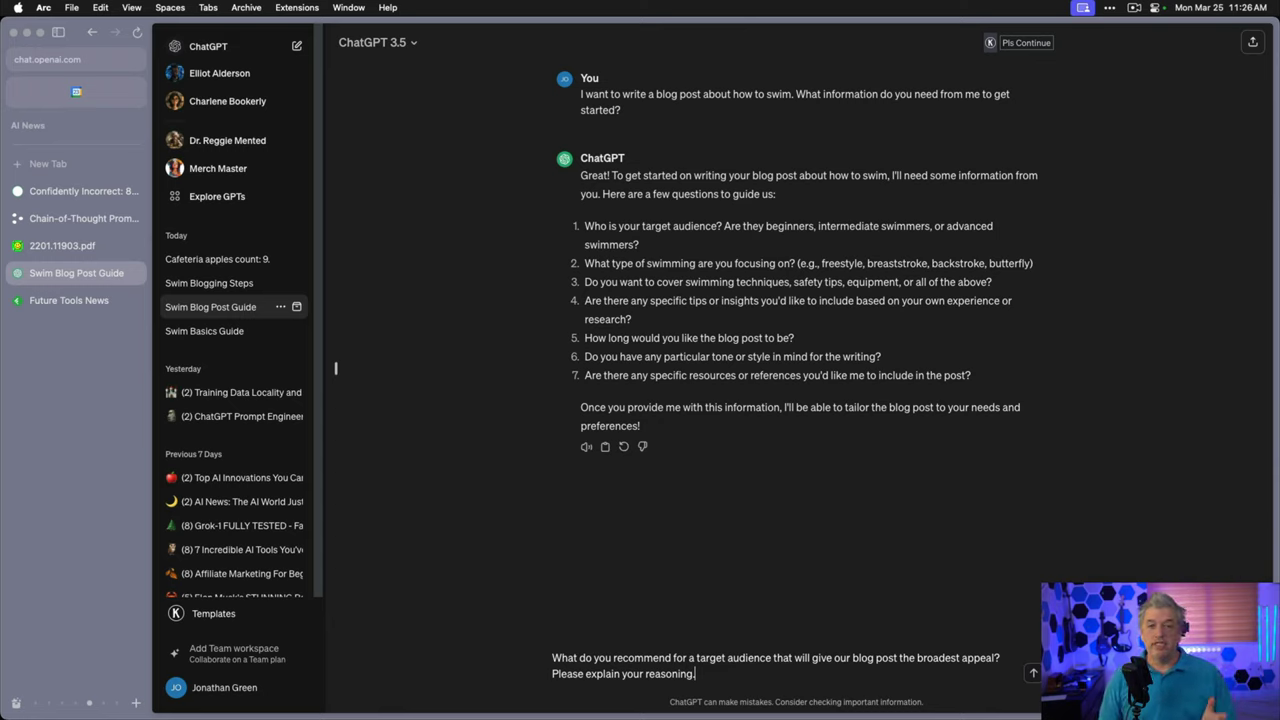
pyautogui.press('Return')
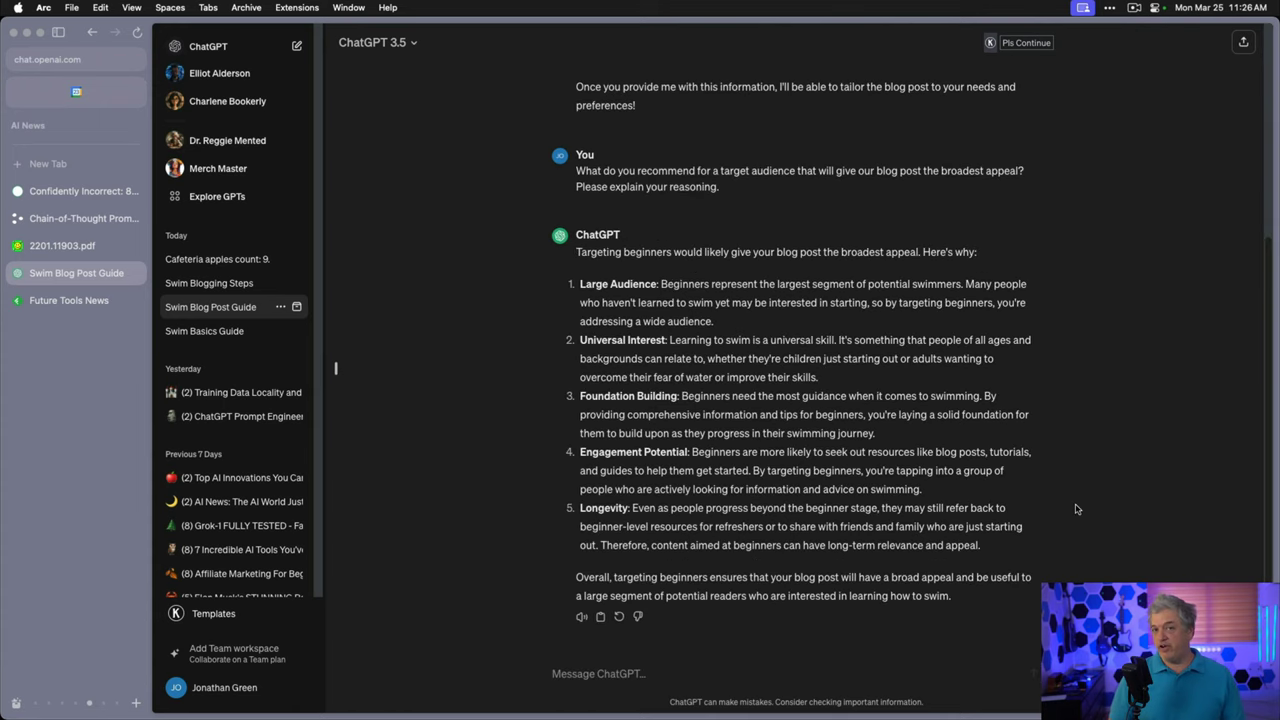